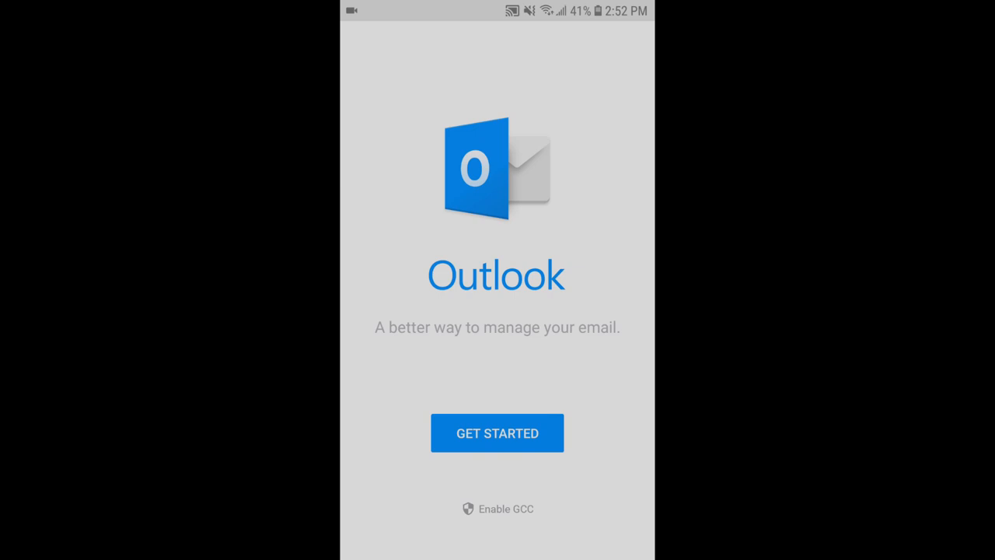
Paste the Office 365 work email address into the account field and continue.
left_click(497, 433)
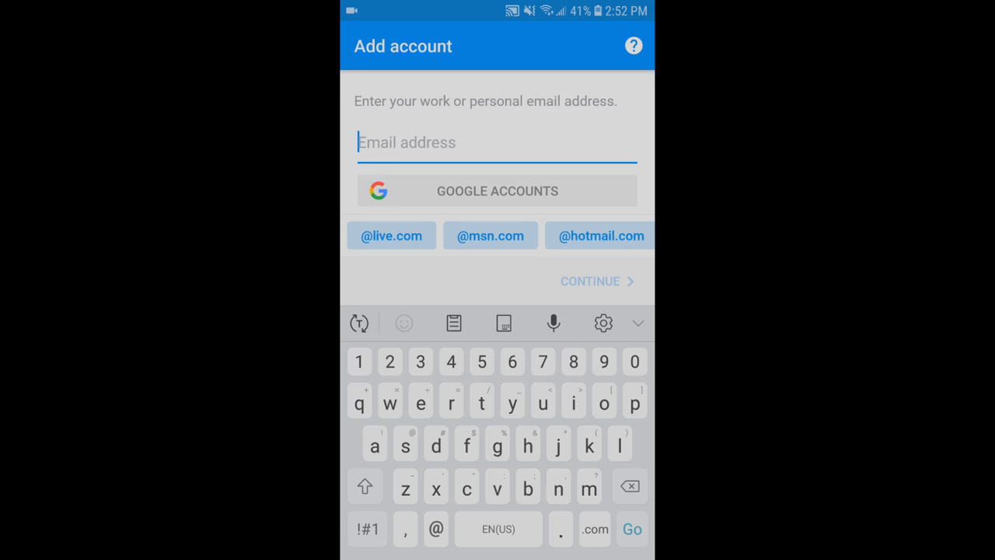
left_click(405, 142)
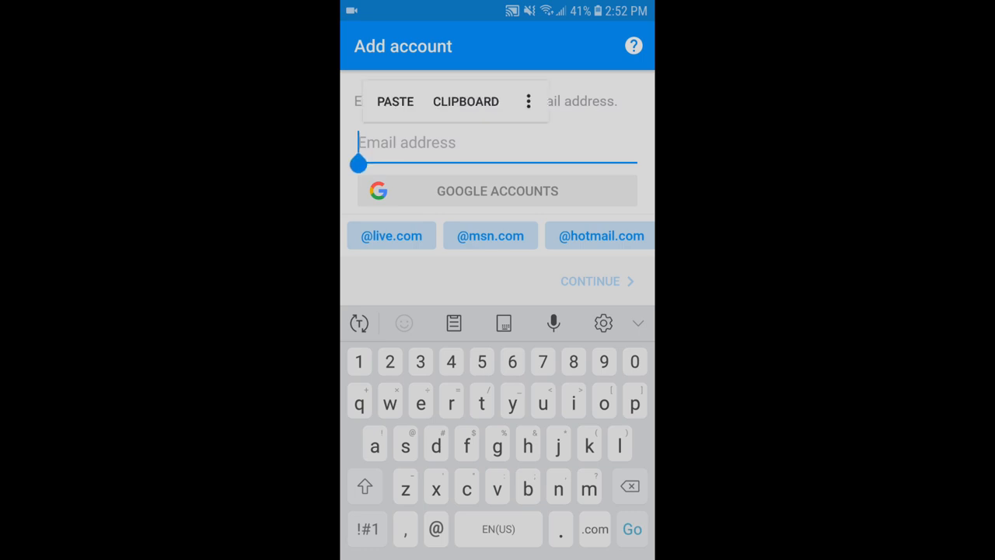
left_click(395, 99)
left_click(597, 281)
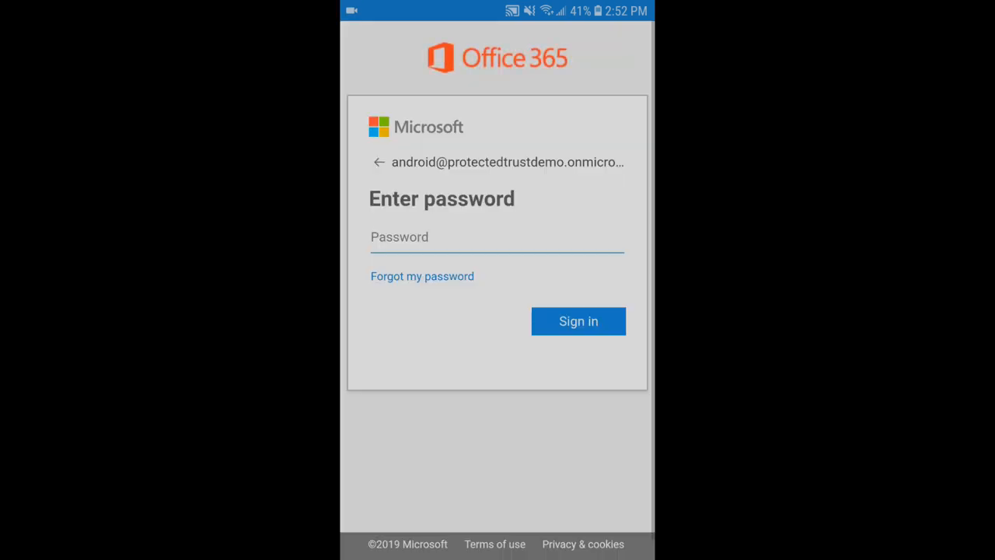
Enter the Office 365 account password and sign in.
left_click(497, 237)
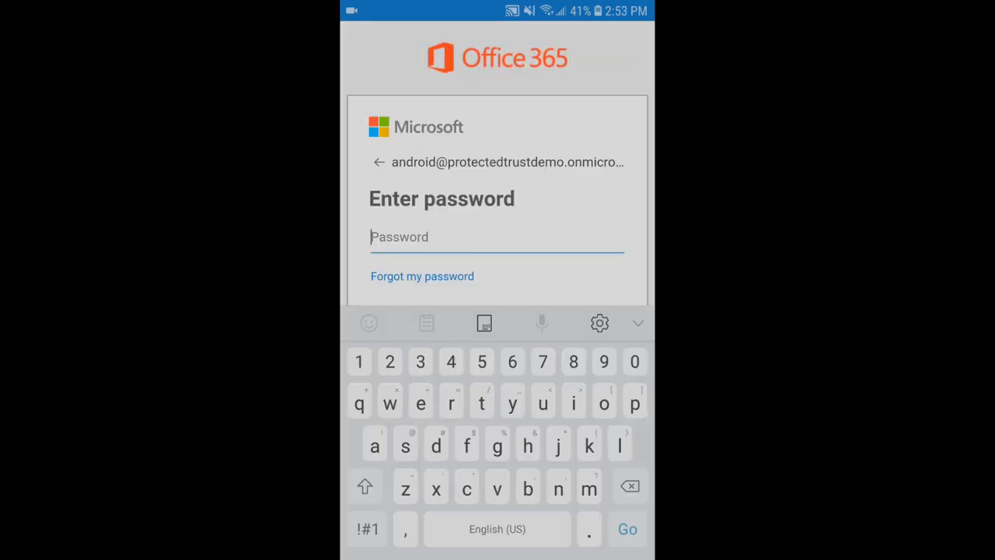
left_click(628, 529)
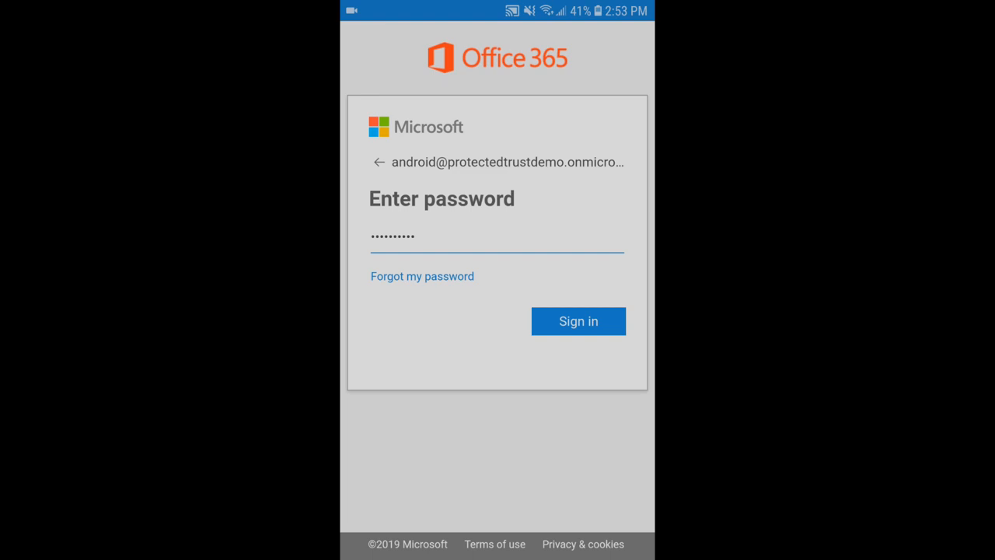
left_click(579, 321)
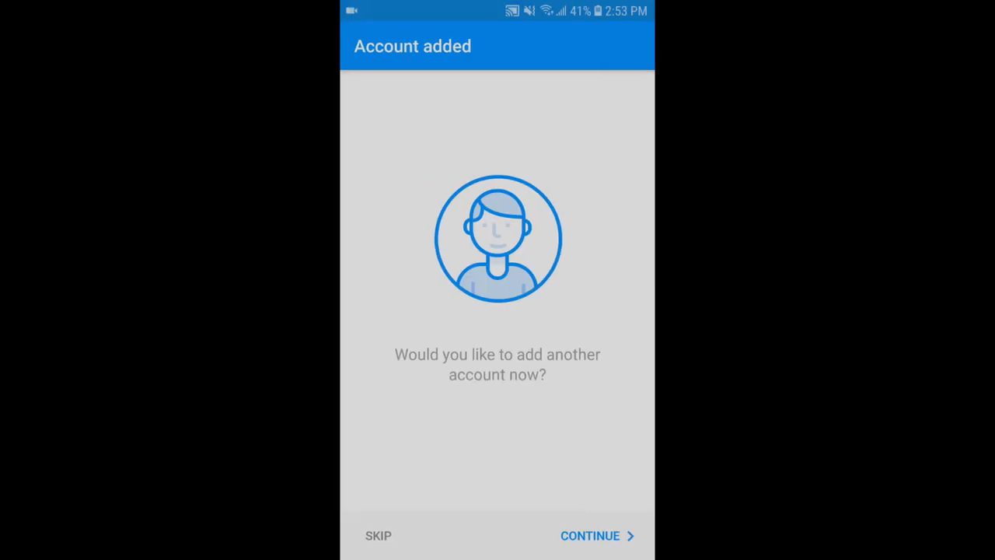
Skip adding another account and finish the intro tour to reach the empty inbox.
left_click(378, 535)
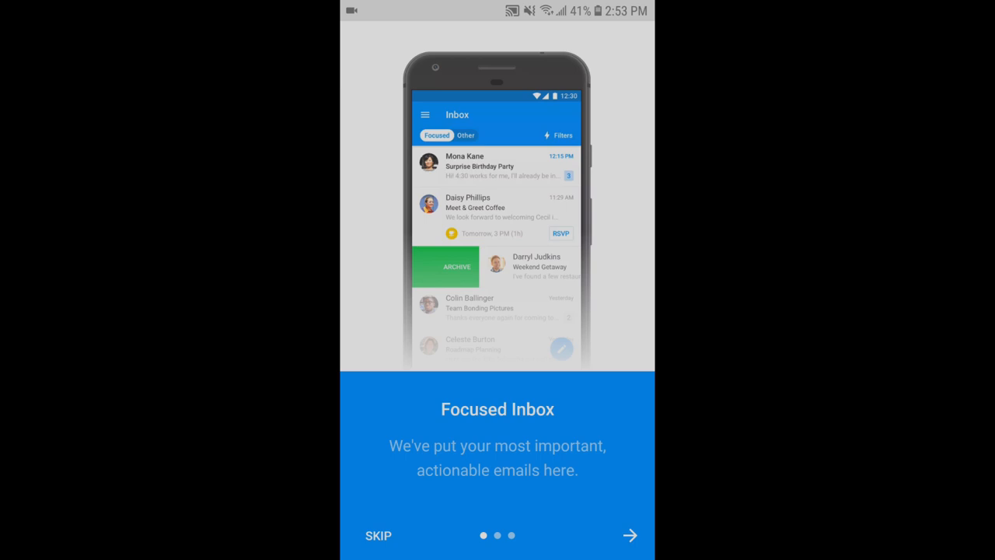
left_click(630, 535)
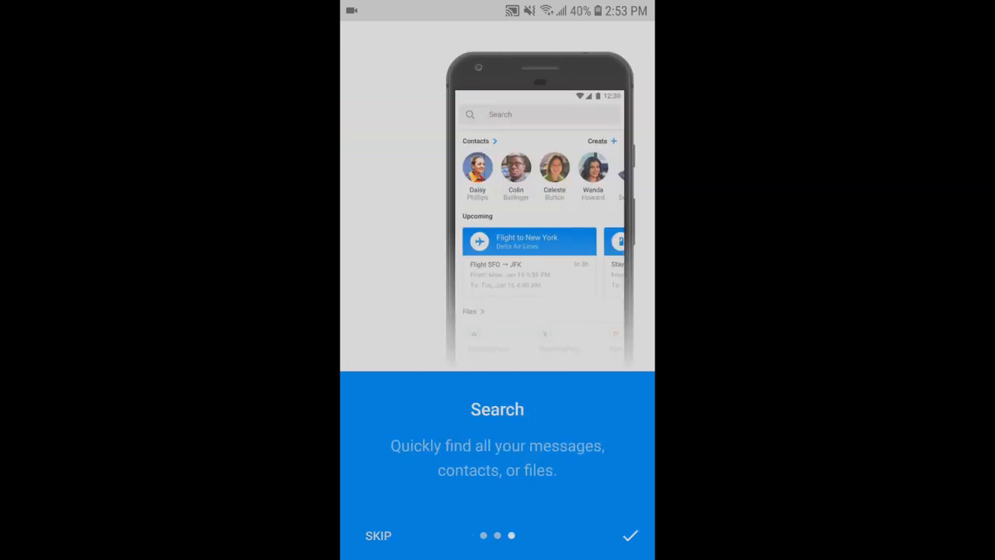
left_click(630, 535)
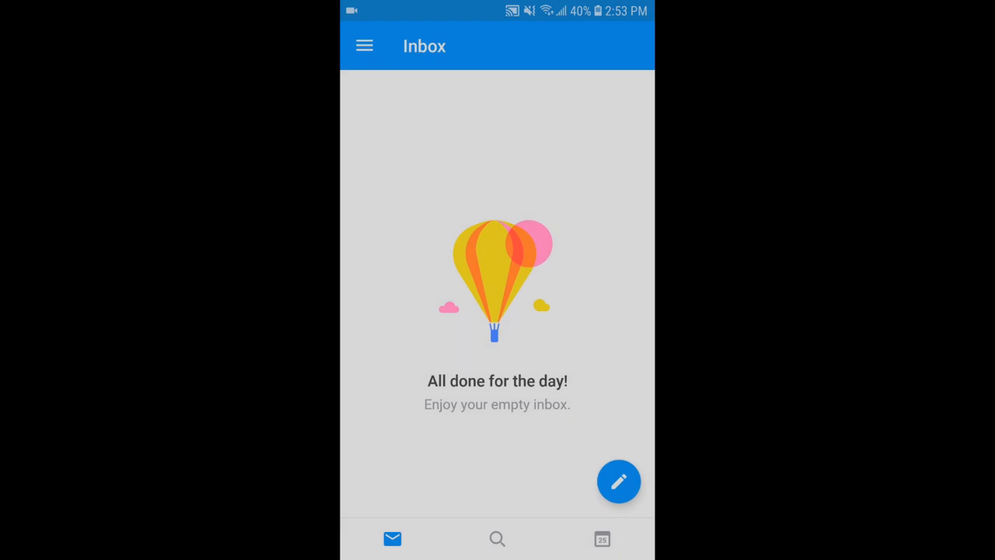
Switch to the January calendar view, which shows no events.
left_click(603, 539)
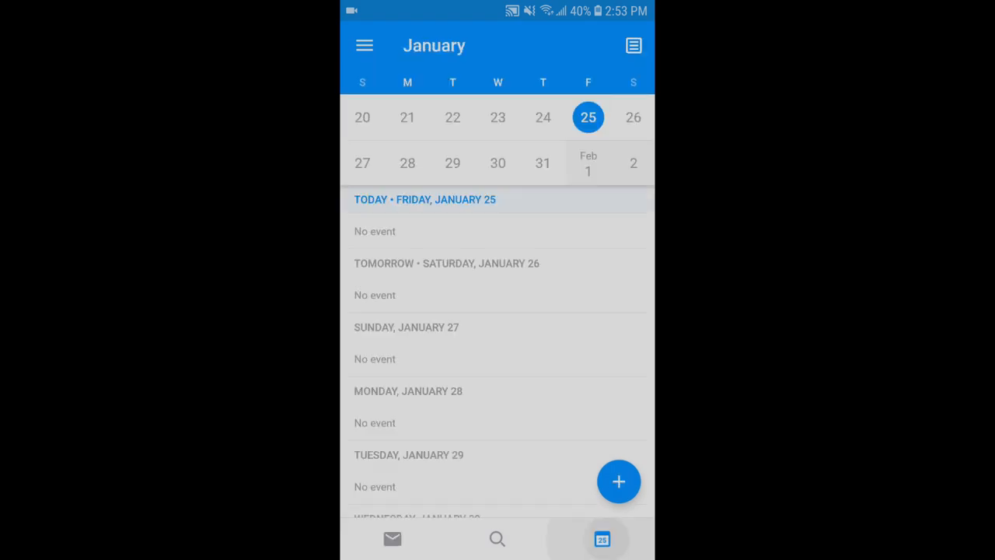